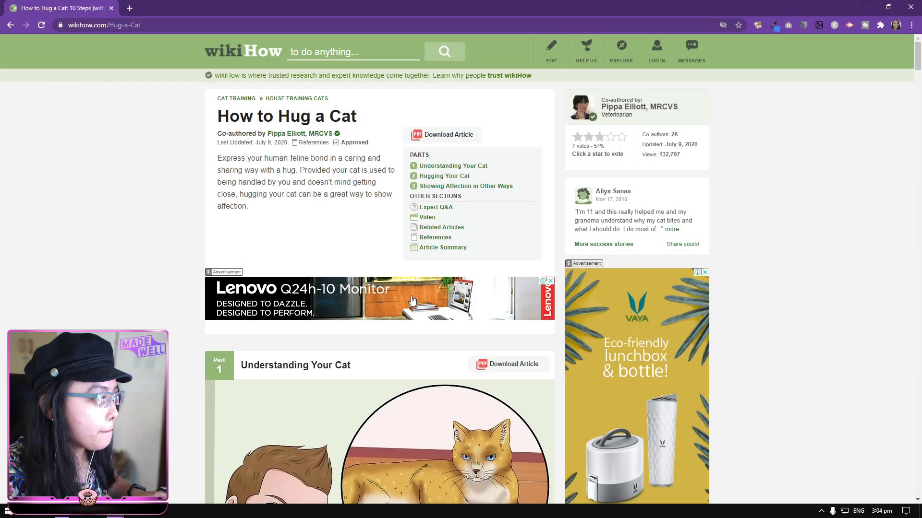
Close the wikiHow browser window and bring up the Streamlabs dashboard in the browser
click(910, 6)
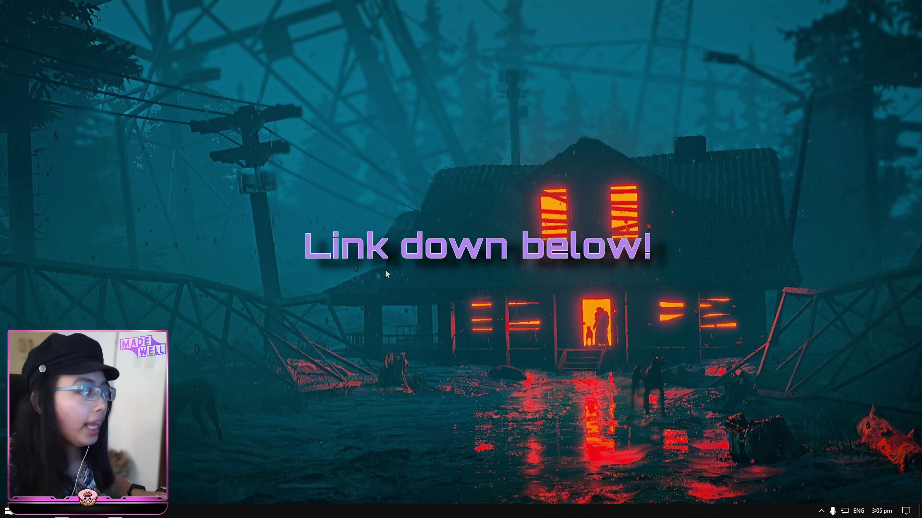
click(117, 512)
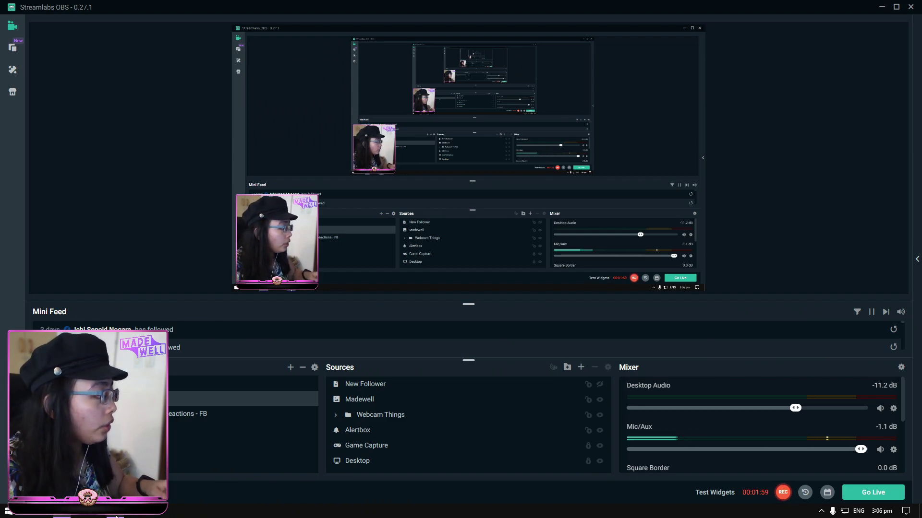
click(116, 517)
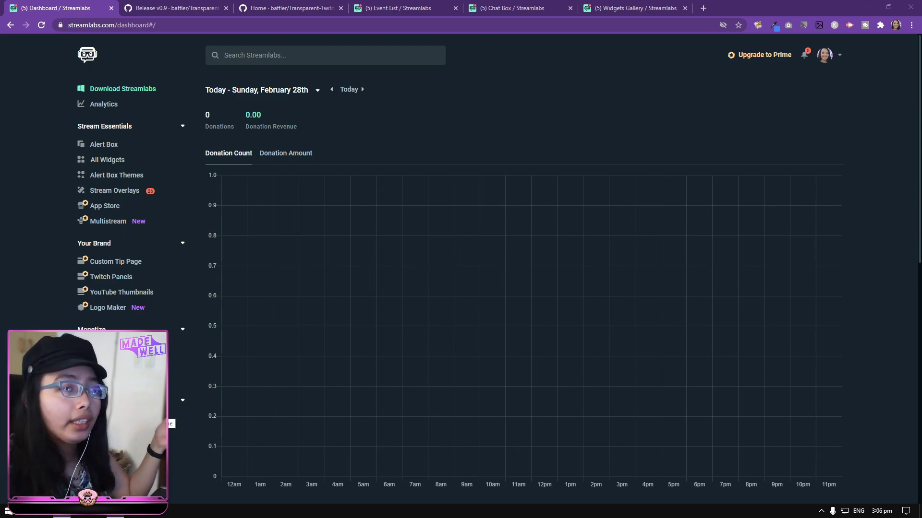
click(121, 516)
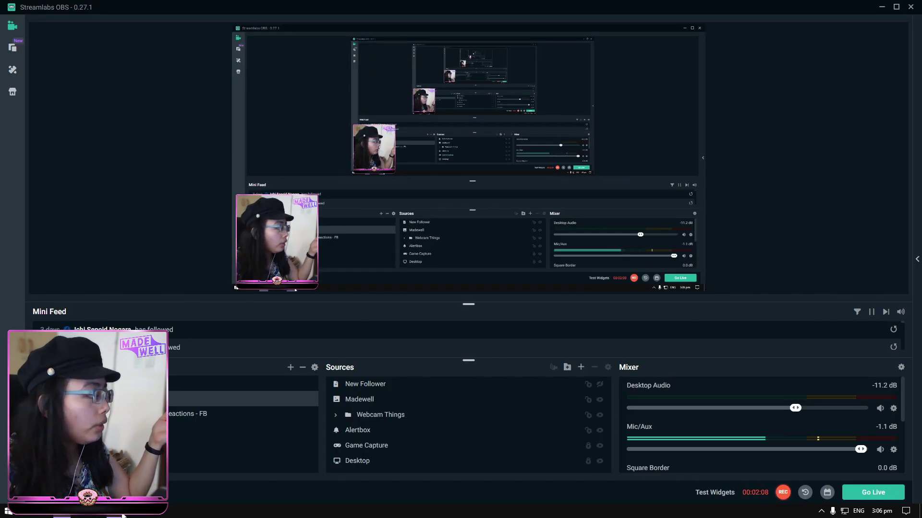
click(121, 515)
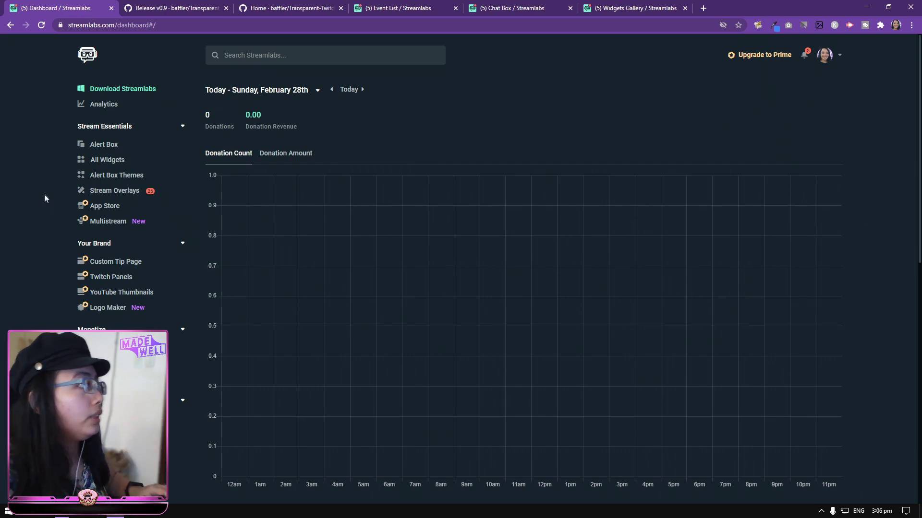
View the v0.9 release of Transparent-Twitch-Chat-Overlay on GitHub, down to its downloadable assets
click(150, 5)
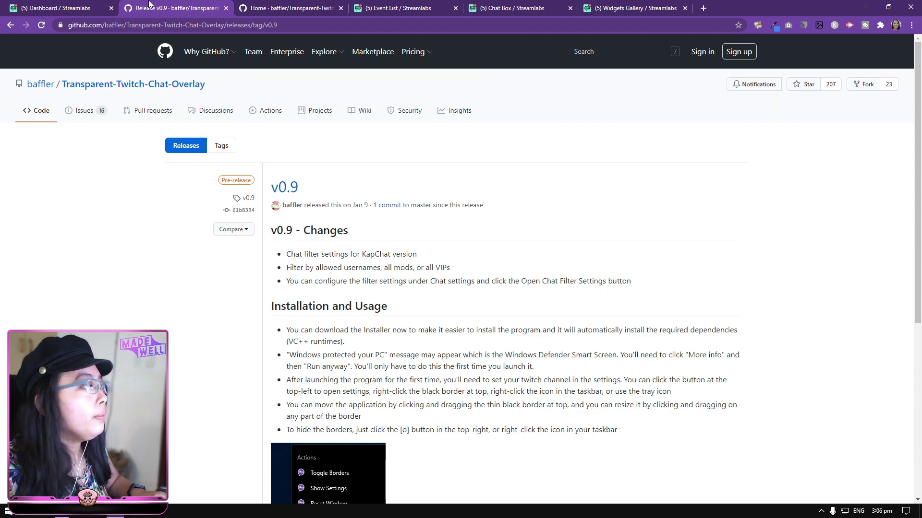
click(284, 193)
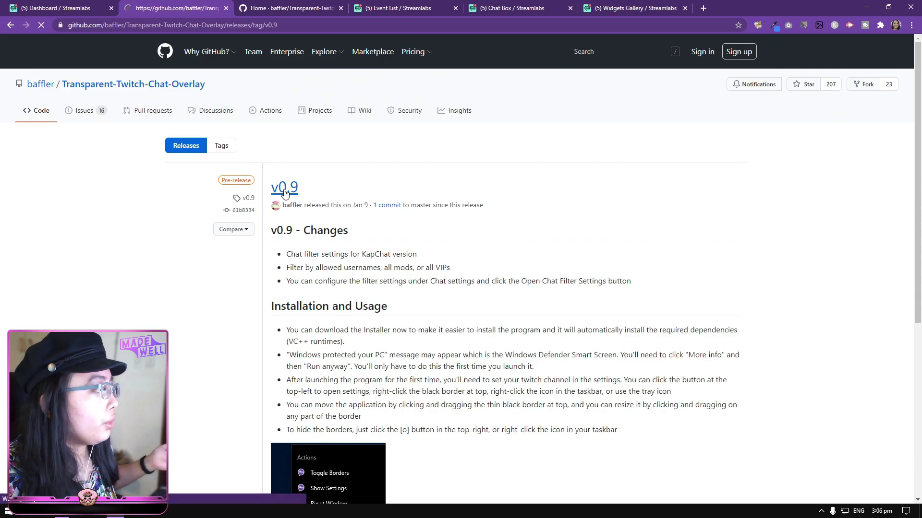
scroll(137, 325, down, 6)
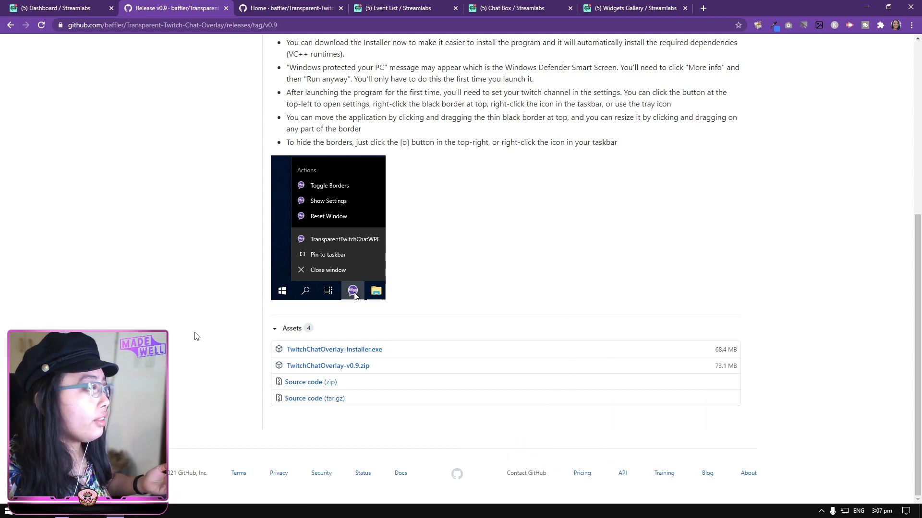
click(62, 515)
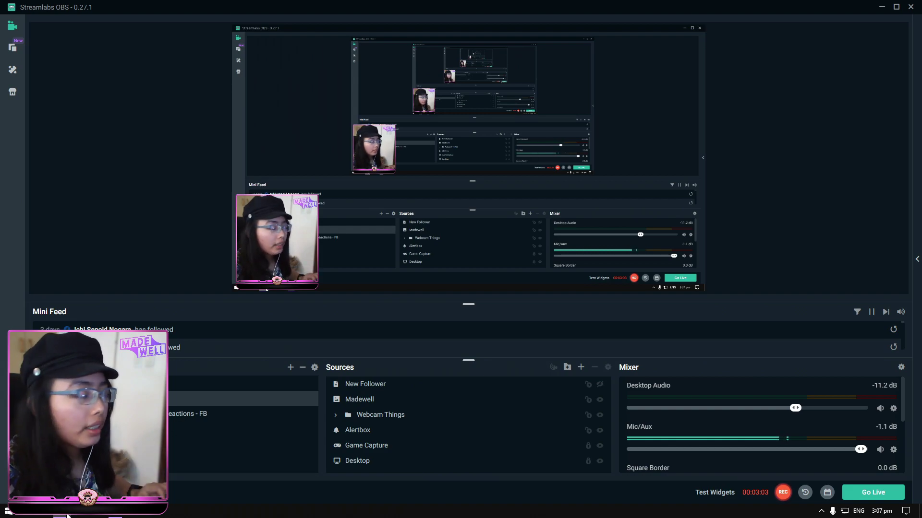
click(67, 515)
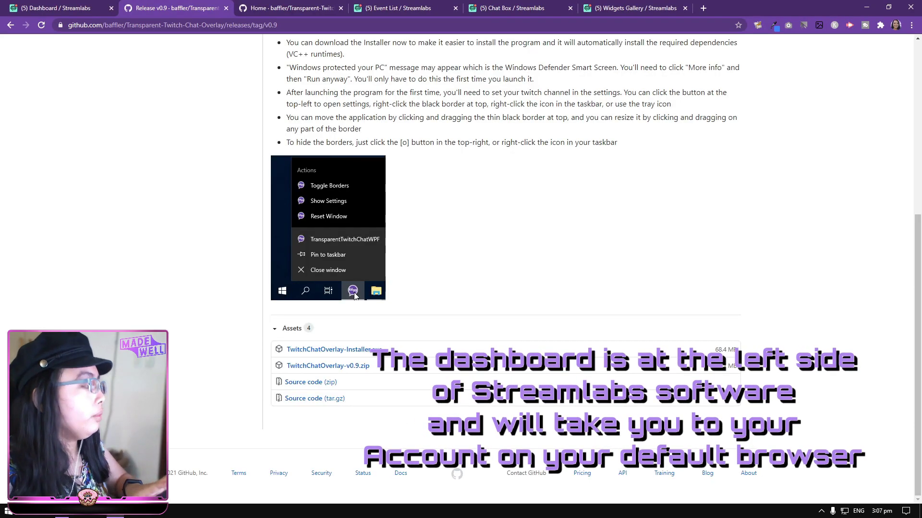
Search the installed programs for "twit", launch the Twitch chat overlay program, and show its settings
key(super)
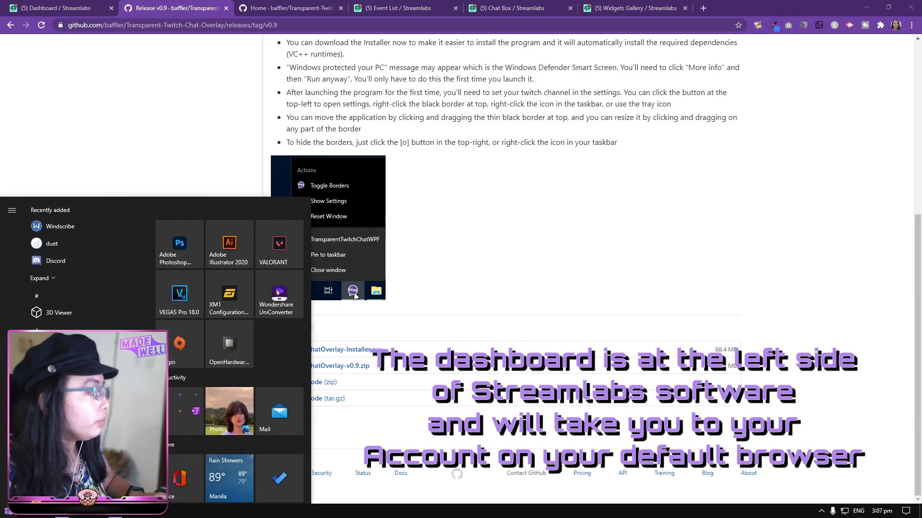
text(twit)
key(Return)
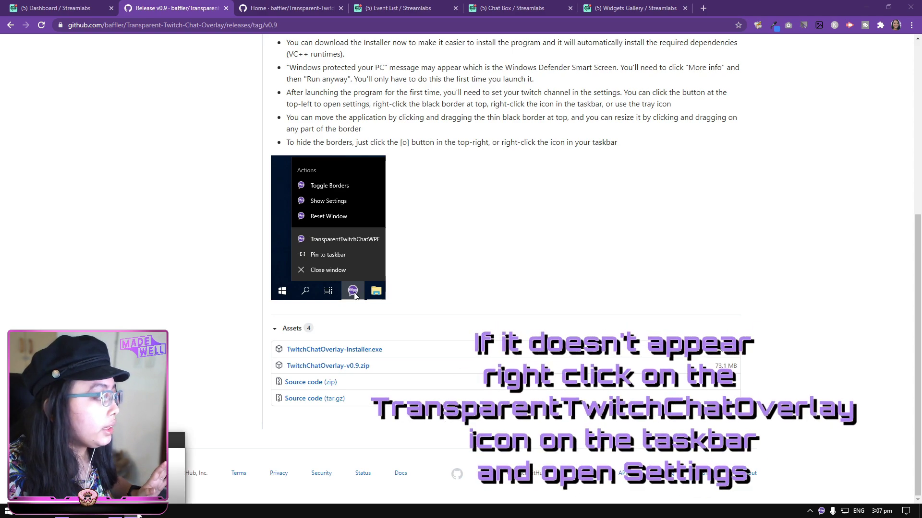
right_click(138, 516)
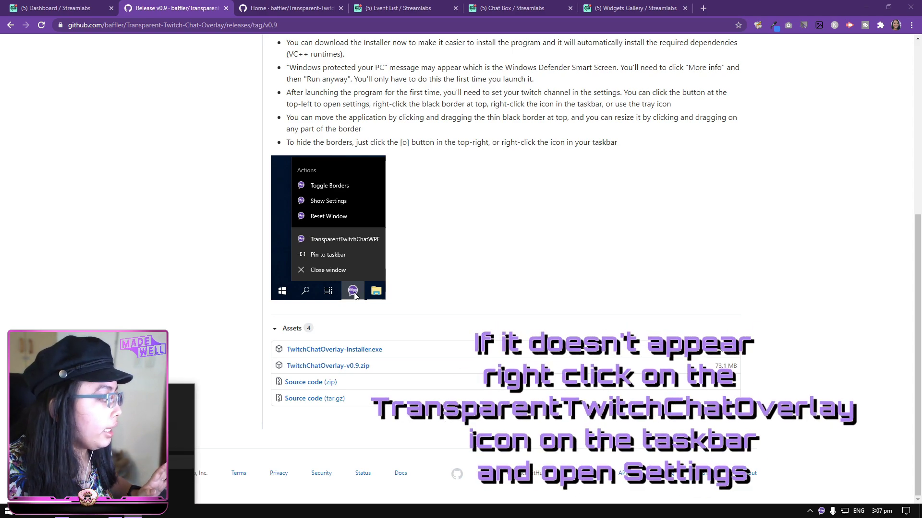
click(182, 425)
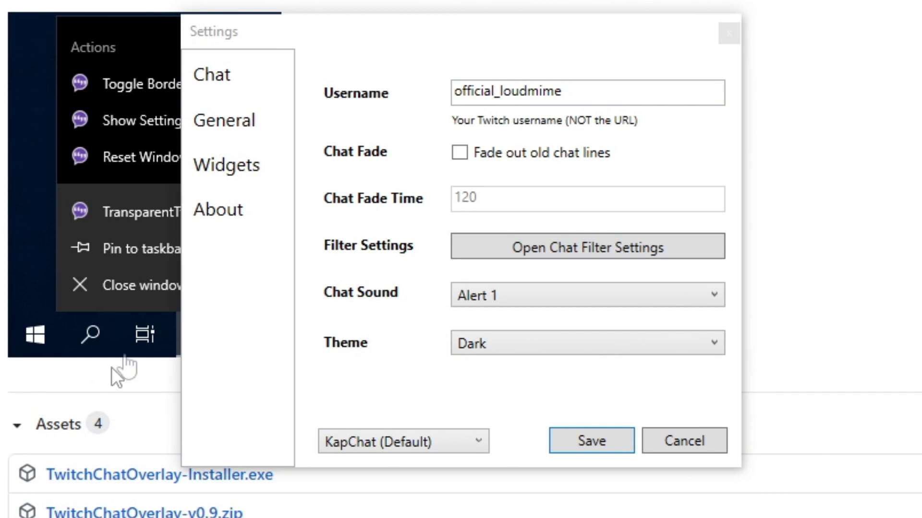
Show the overlay's widget settings and read the linked wiki's instructions for adding other chats and widgets
click(224, 179)
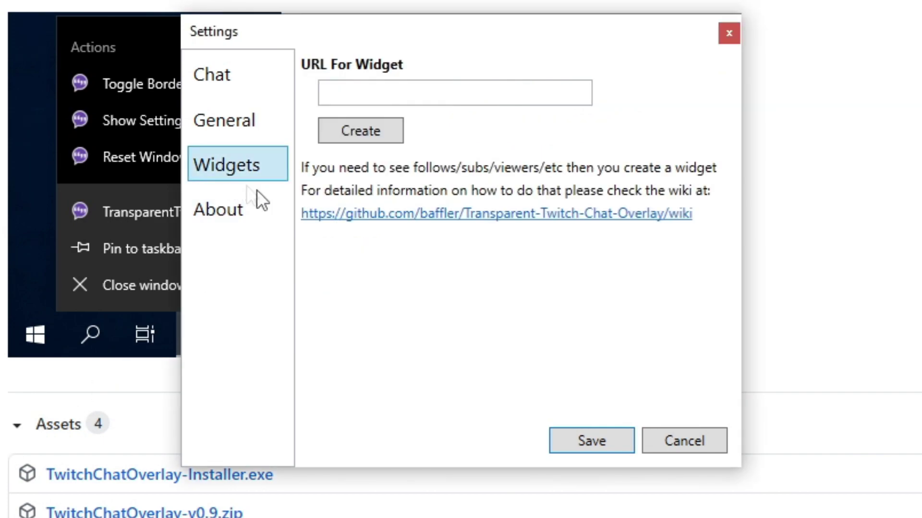
click(378, 215)
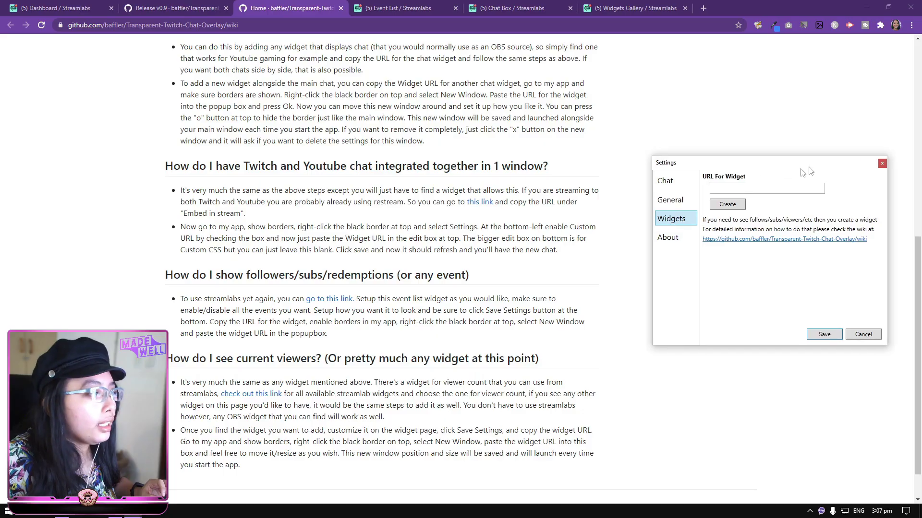
scroll(585, 233, up, 2)
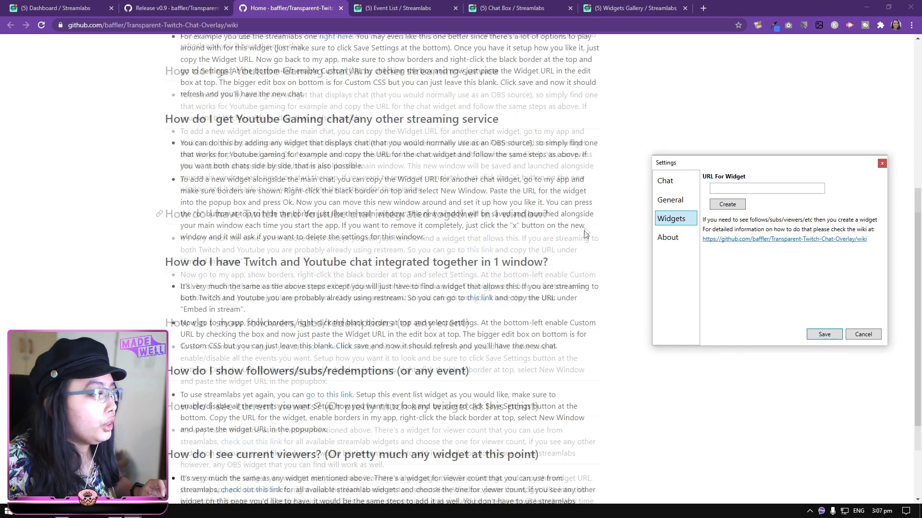
scroll(585, 233, up, 5)
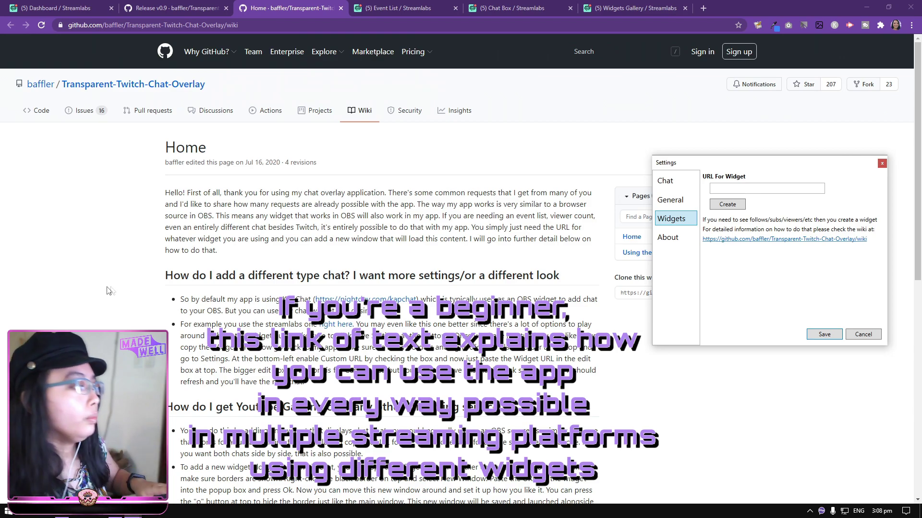
scroll(80, 300, down, 2)
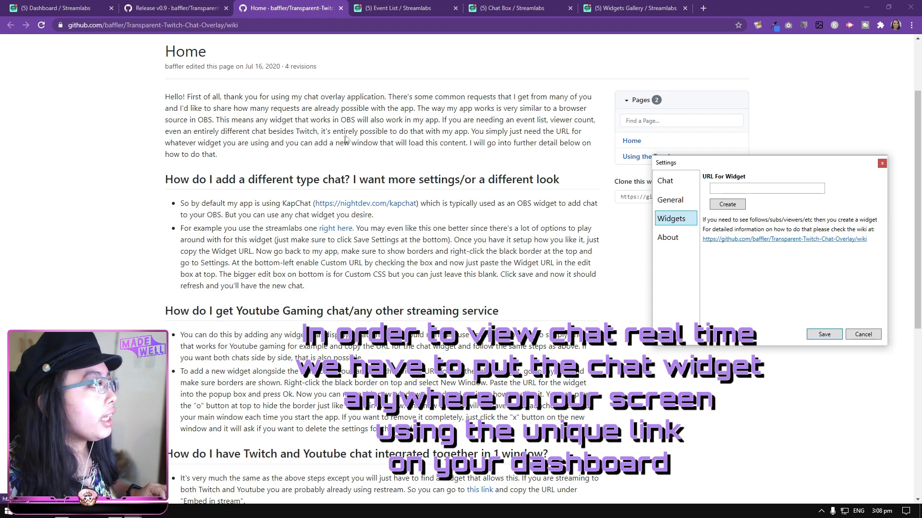
Copy the Streamlabs Chat Box widget URL and create an overlay window from it in the widget settings
click(501, 7)
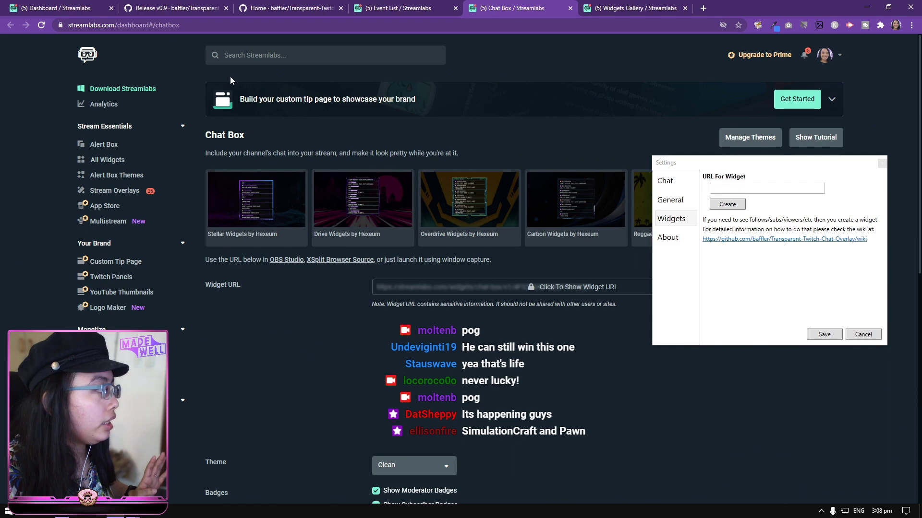
scroll(376, 232, down, 4)
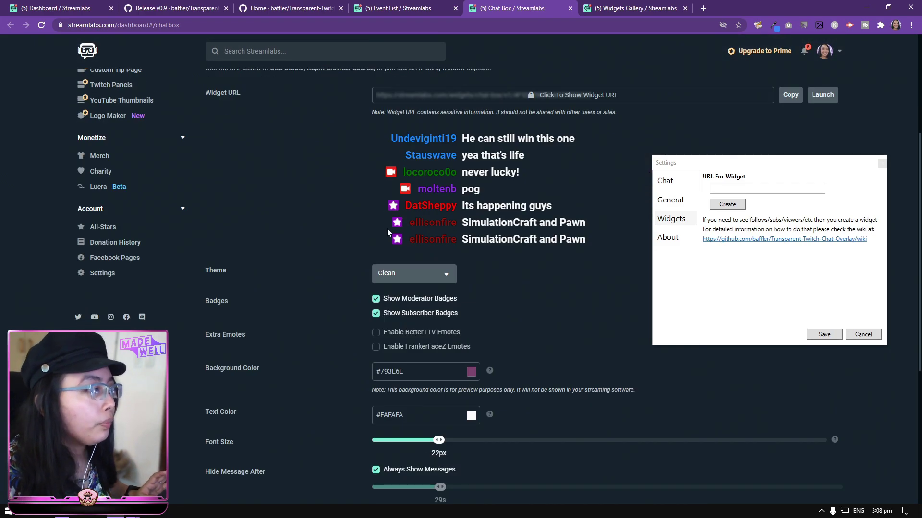
click(790, 96)
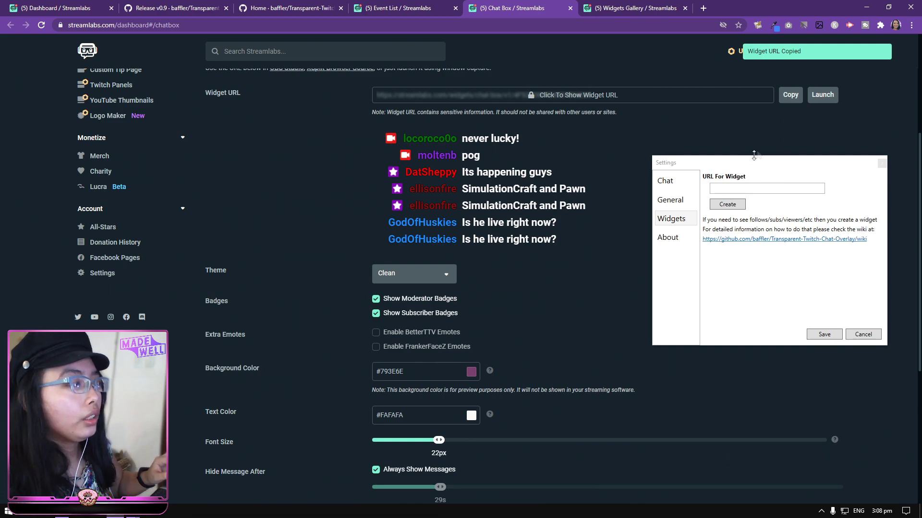
click(733, 187)
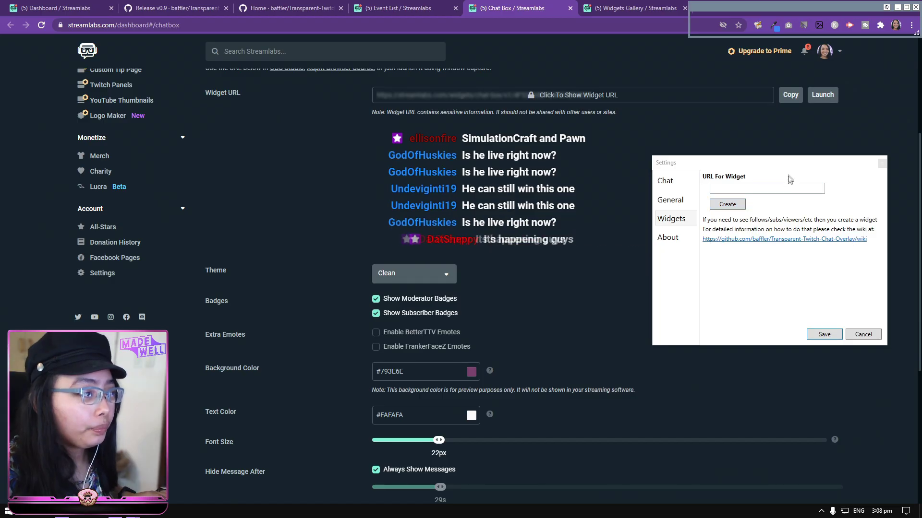
Move the overlay settings window clear of the chat preview and look through the Chat Box appearance and filtering options
drag(746, 164, 391, 193)
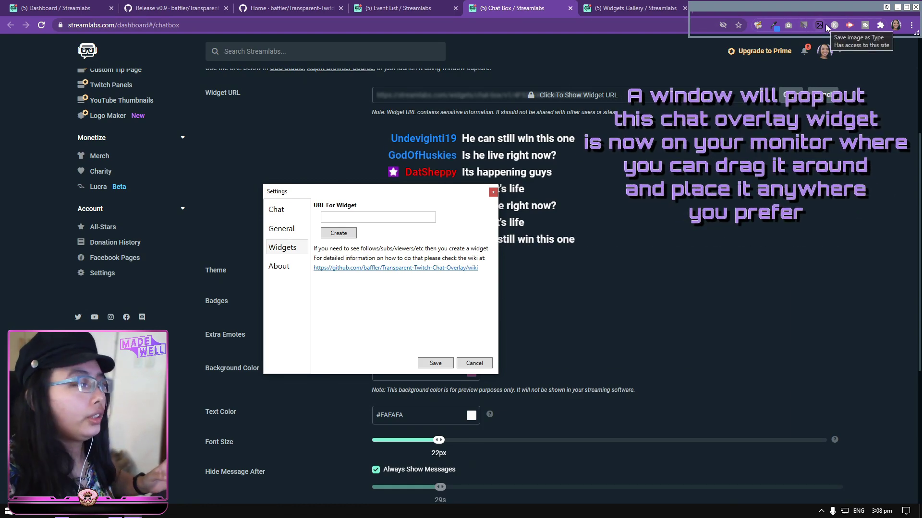
click(898, 216)
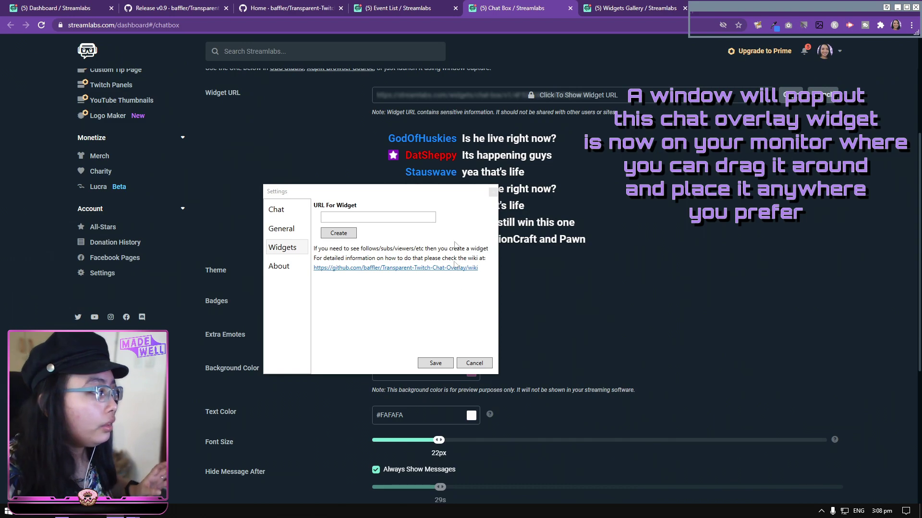
scroll(488, 336, down, 2)
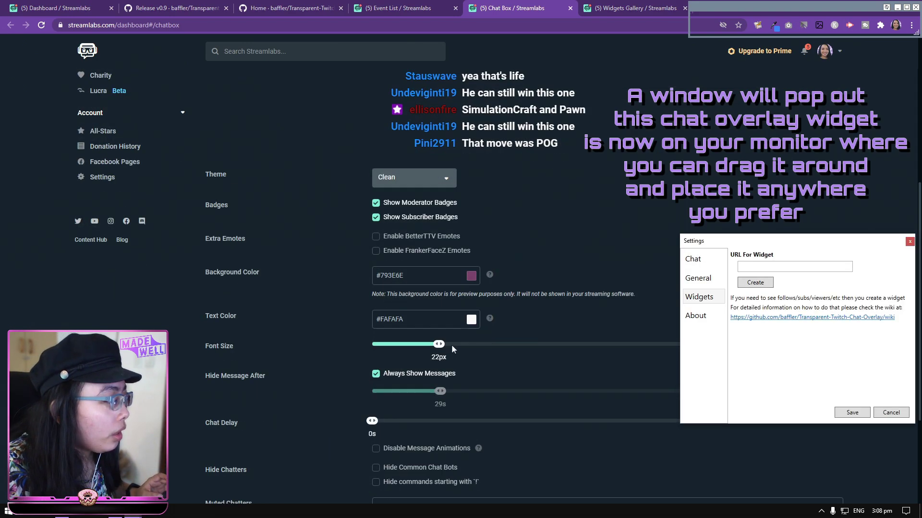
scroll(545, 327, down, 3)
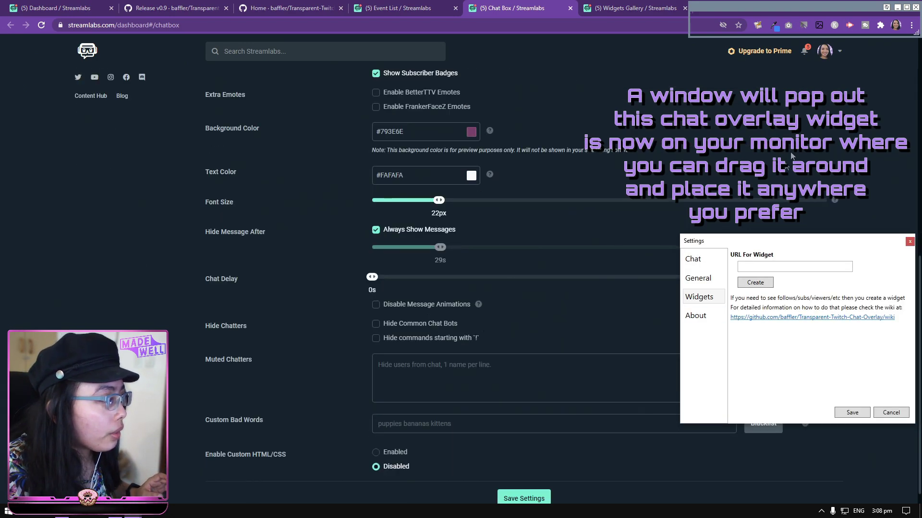
Place the new chat overlay in the desktop's lower-left corner and shift the overlay settings window inward
mouse_move(833, 36)
mouse_down()
mouse_move(826, 92)
mouse_move(838, 36)
mouse_up()
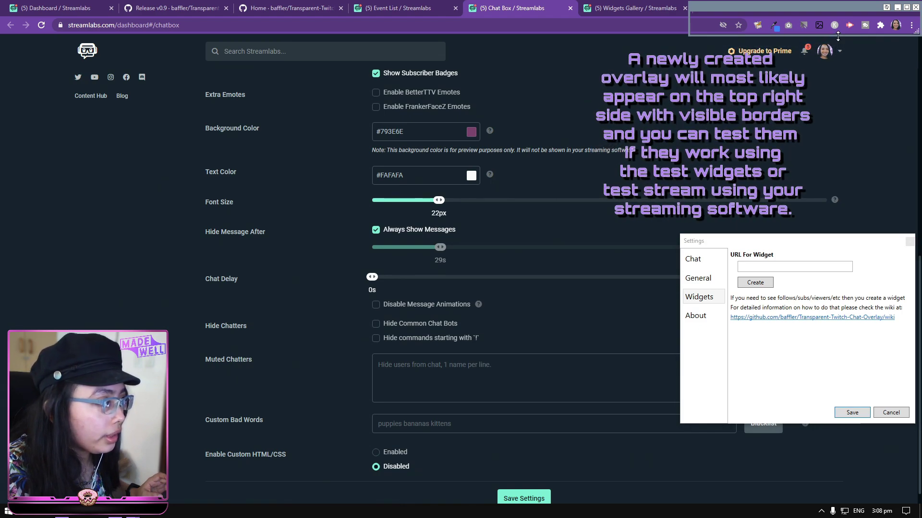
drag(808, 5, 121, 473)
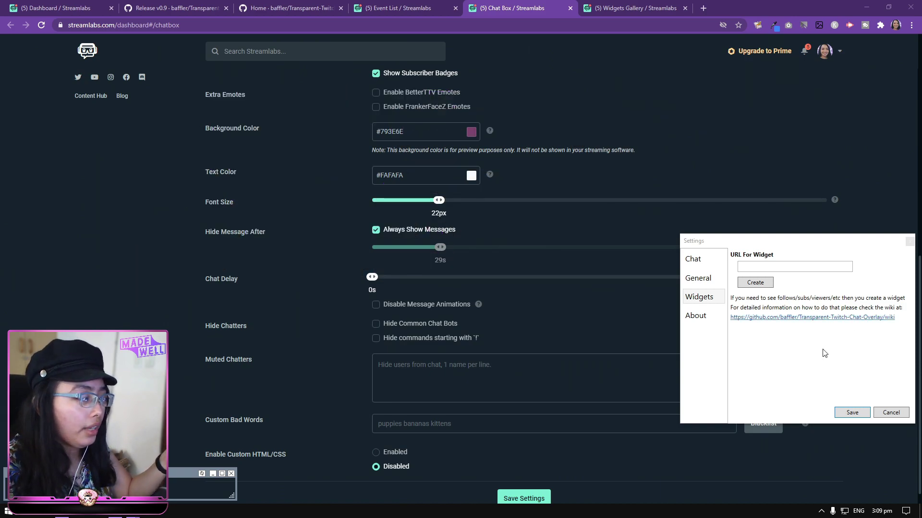
drag(821, 247, 724, 247)
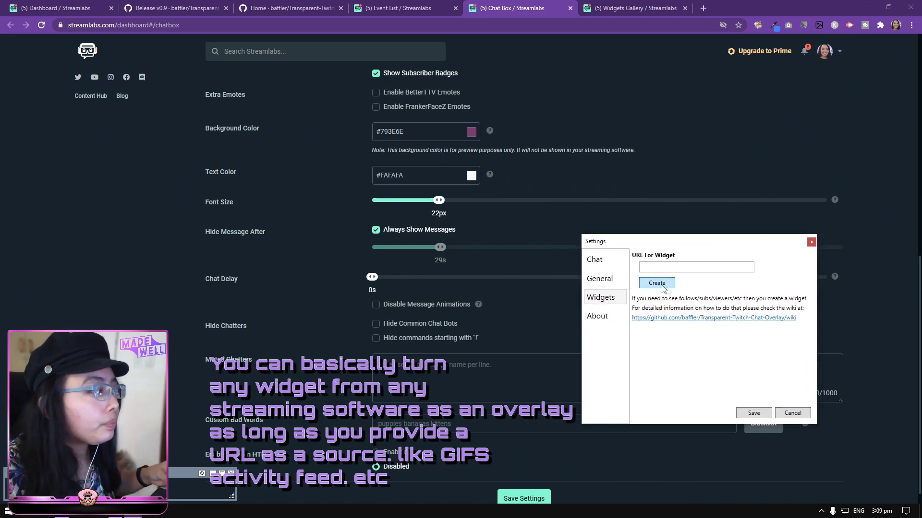
Copy the Streamlabs Event List widget URL and create a second overlay window from it
scroll(357, 235, up, 8)
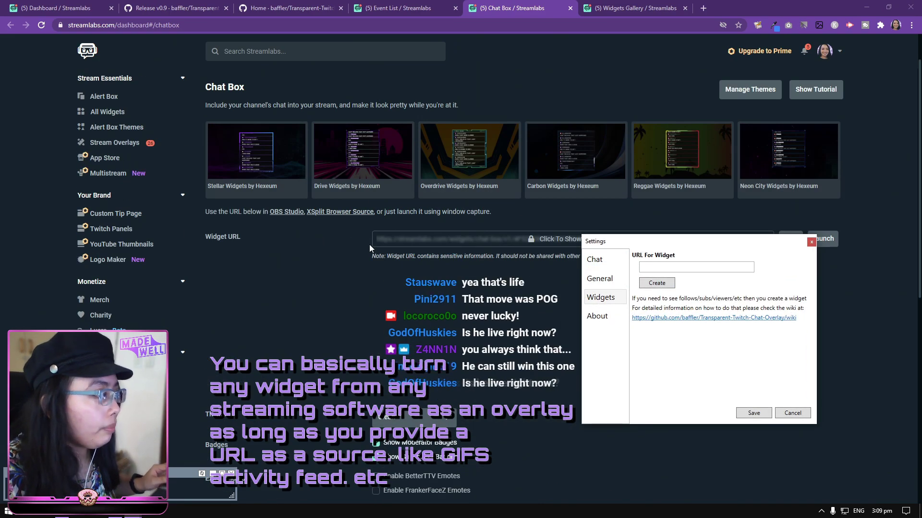
click(406, 9)
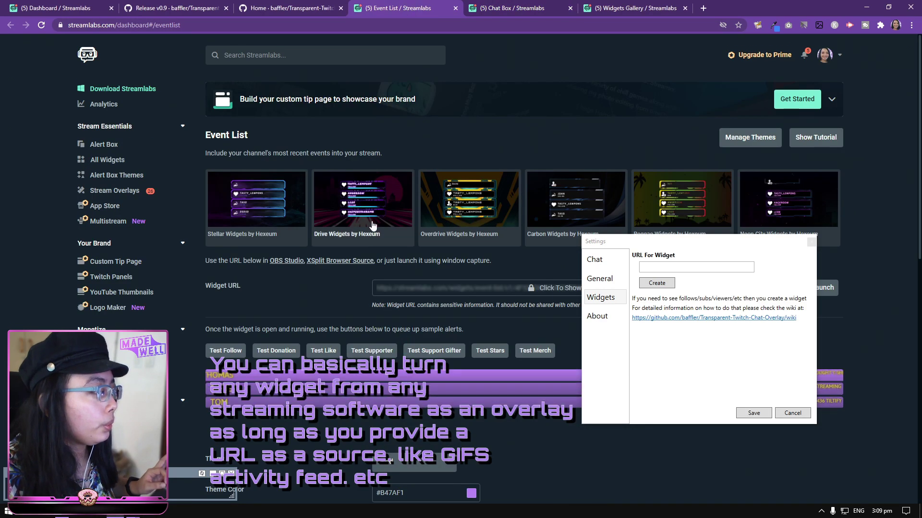
scroll(374, 220, down, 4)
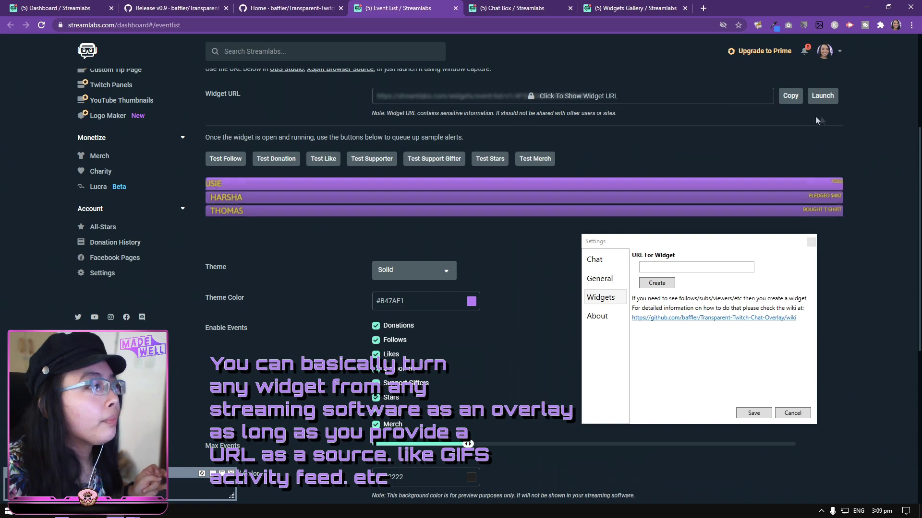
click(790, 95)
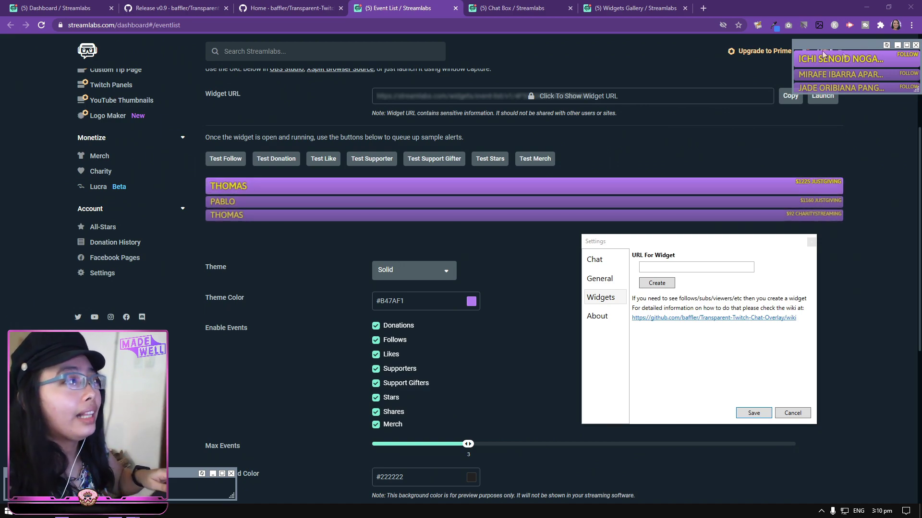
Browse the Streamlabs Widgets Gallery for other widgets that can serve as overlays
click(625, 5)
scroll(286, 355, down, 5)
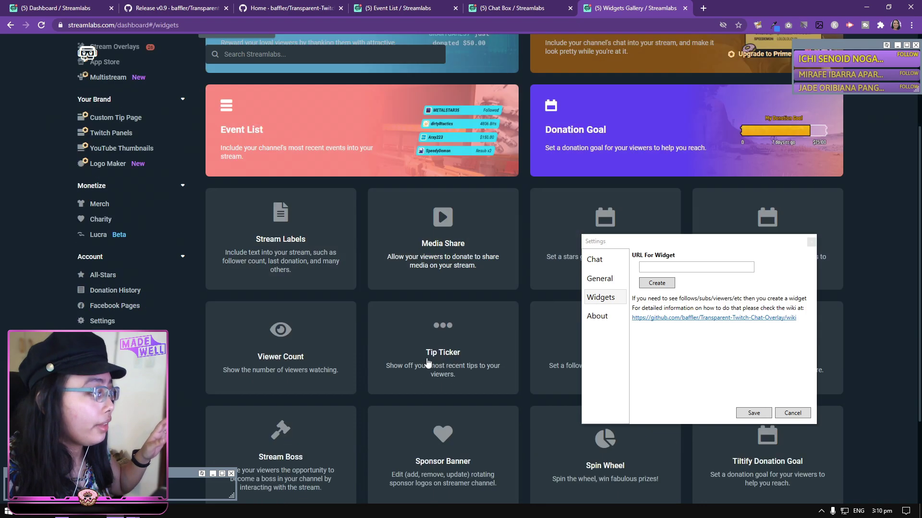
Create an overlay from the Streamlabs Viewer Count widget and move the chat overlay to the desktop's upper-right corner
click(310, 259)
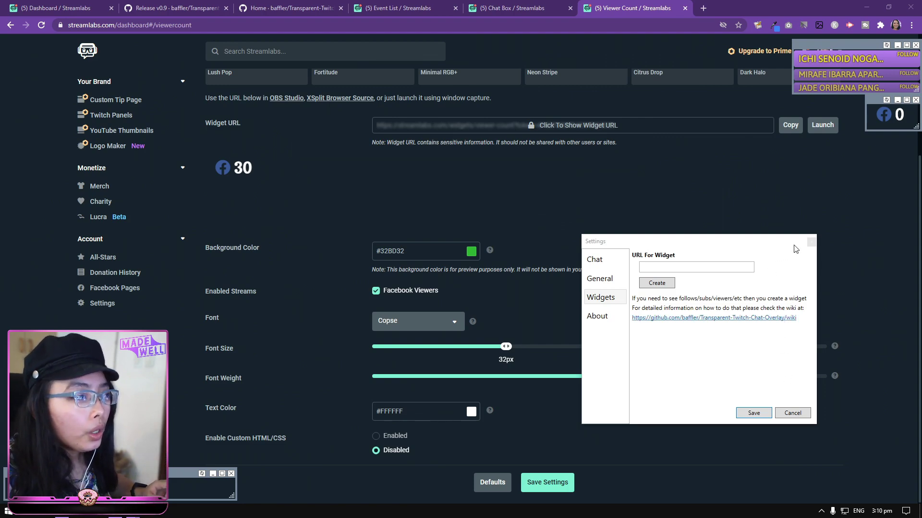
drag(157, 475, 846, 11)
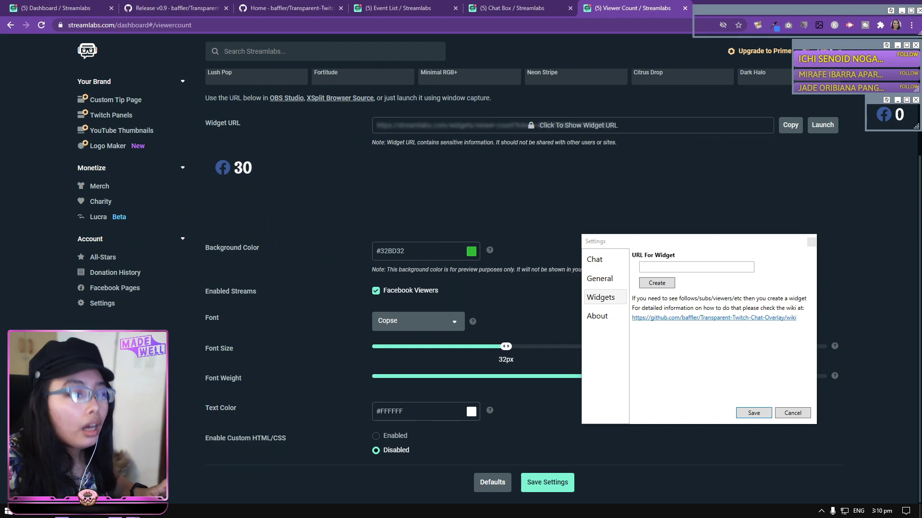
Show the desktop and turn off the borders of the chat, event list and viewer count overlays
key(super+d)
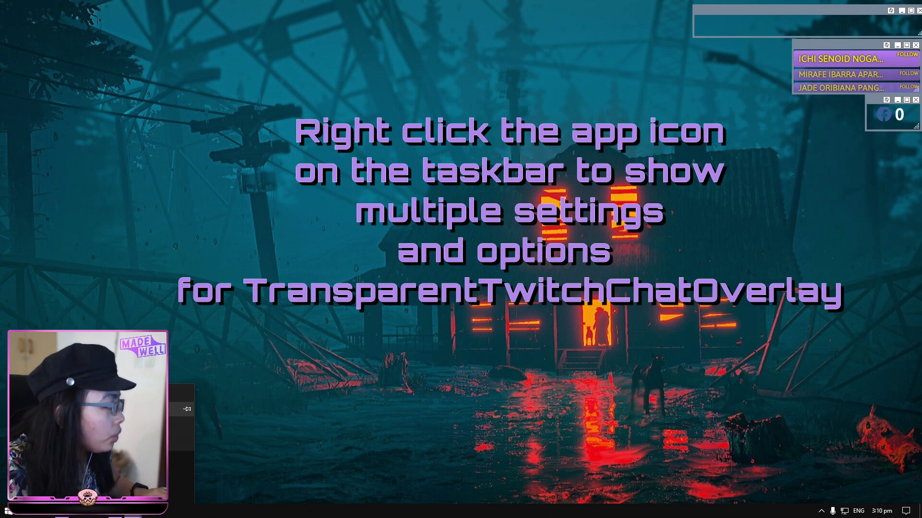
click(237, 430)
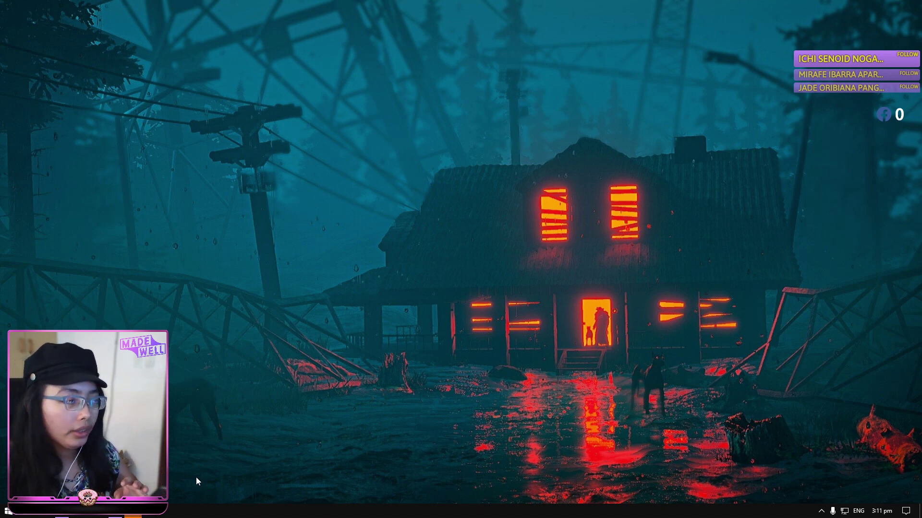
Switch to the browser's Google Images results for nvidia shadowplay, examine the first GeForce Experience overlay image, and return to the desktop
key(alt+Tab)
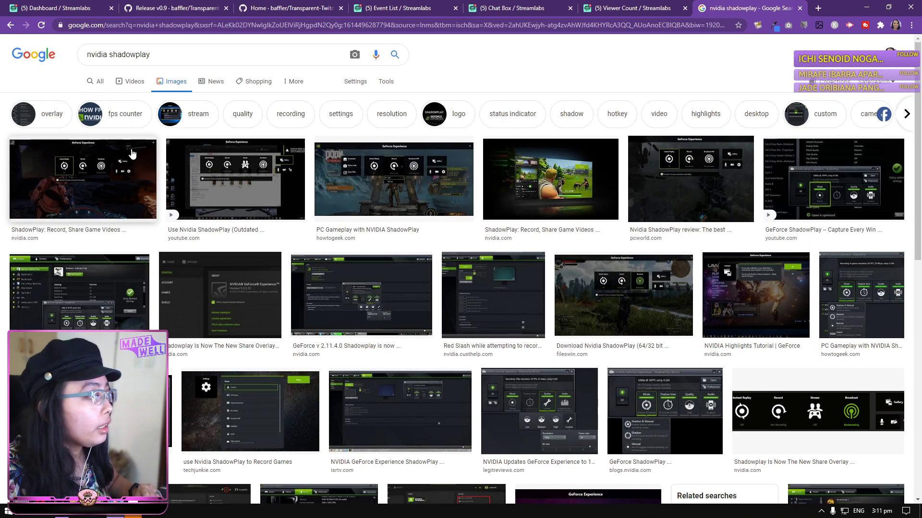
click(106, 191)
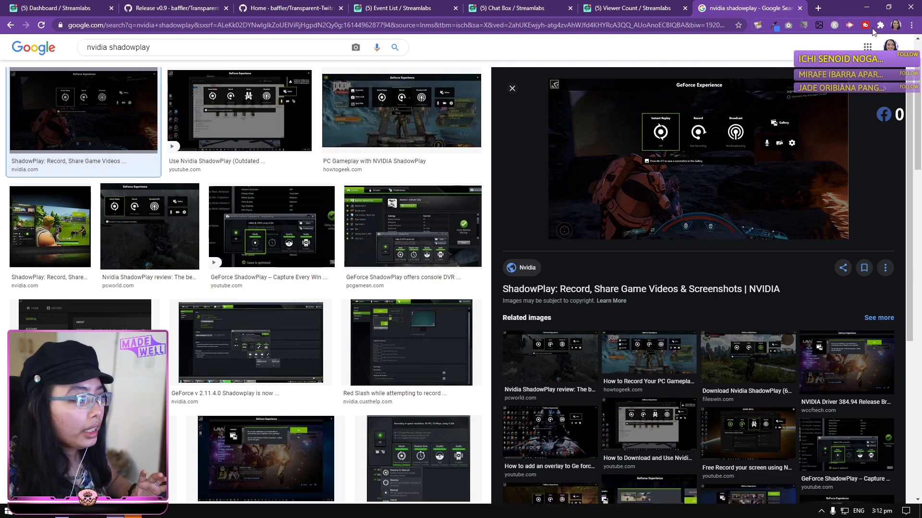
click(866, 7)
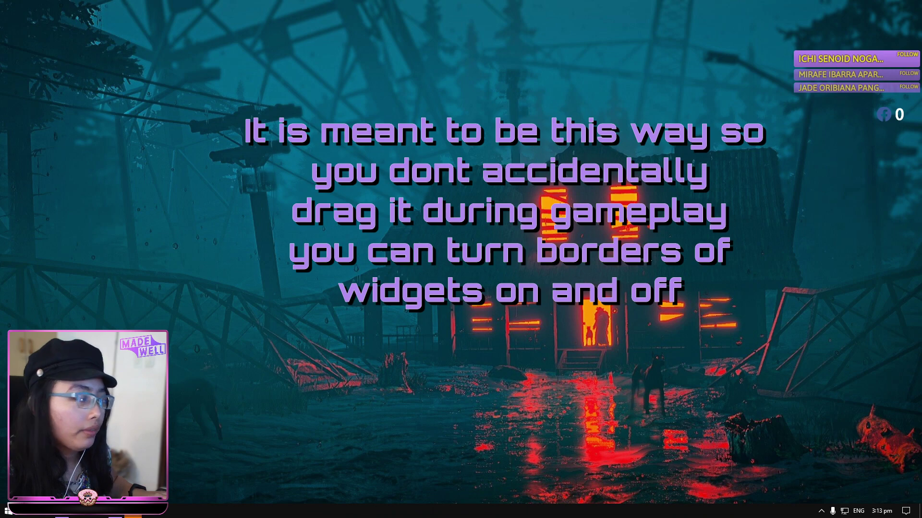
Turn the overlay borders back on and shift the event list overlay slightly toward the desktop's centre
right_click(133, 514)
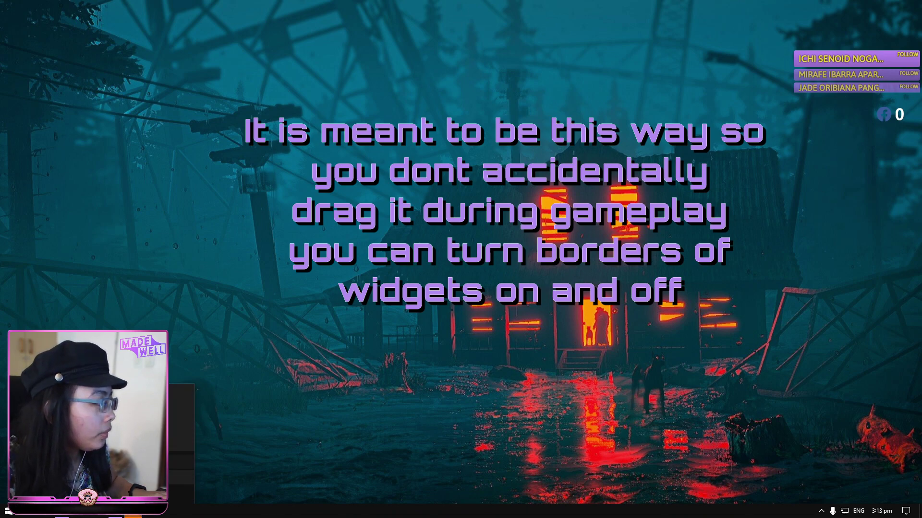
click(180, 409)
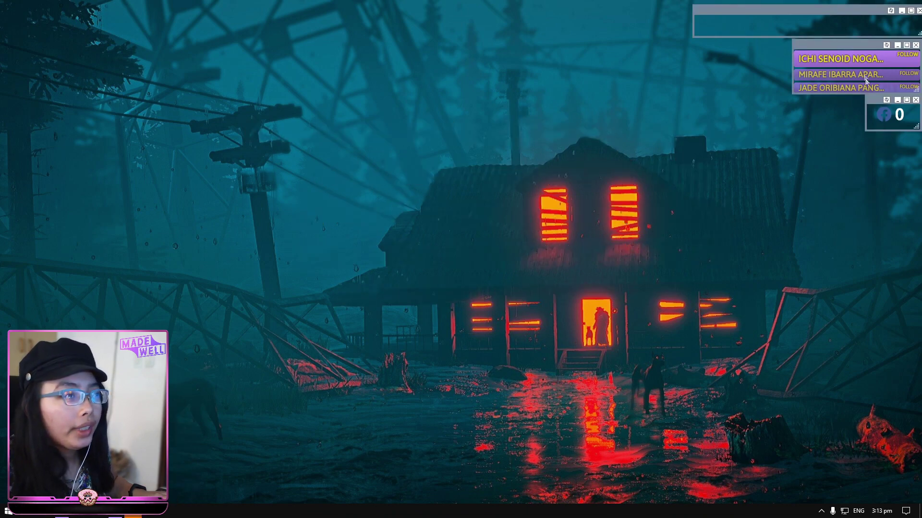
mouse_move(859, 45)
mouse_down()
mouse_move(774, 68)
mouse_move(763, 178)
mouse_move(857, 45)
mouse_up()
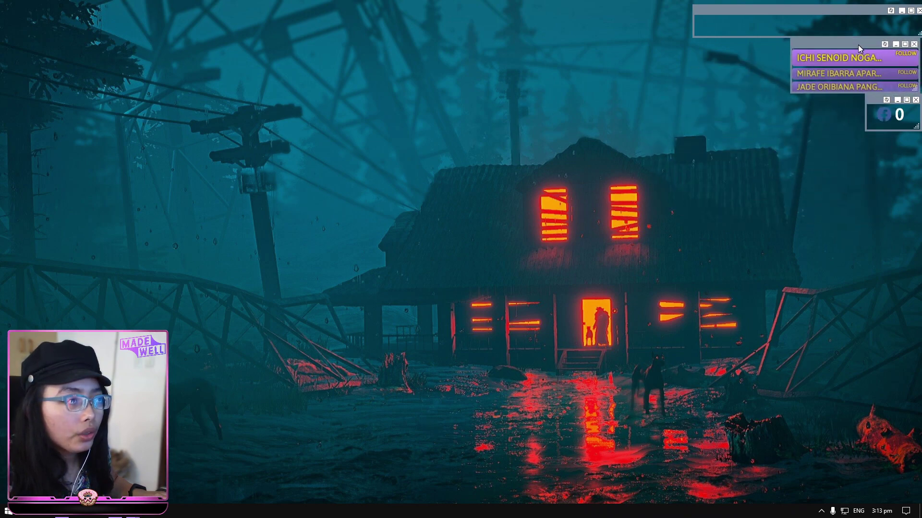